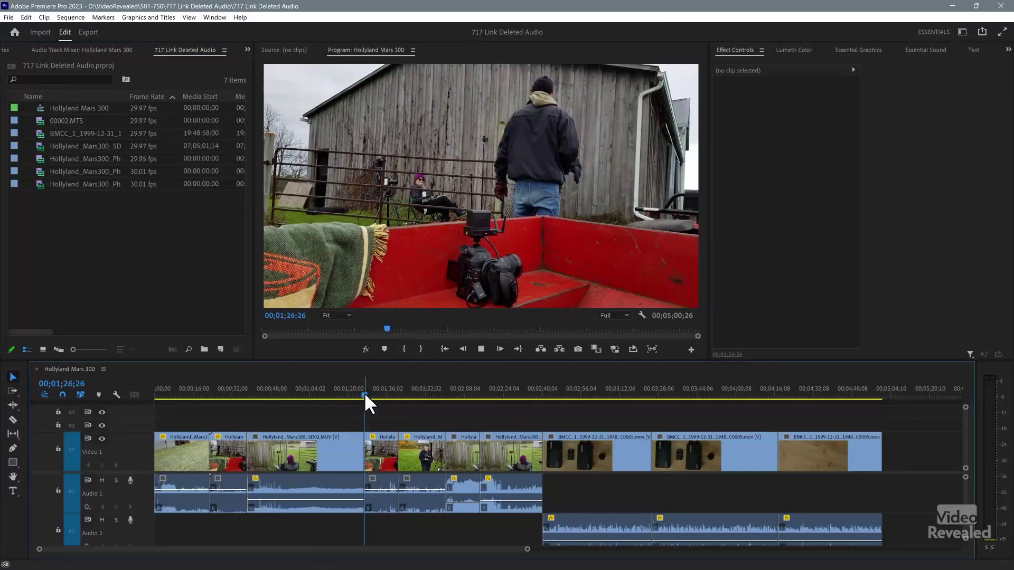
Step: Play the Hollyland Mars 300 sequence and zoom the timeline in around the Phone05 clip
{"action": "key", "text": "space"}
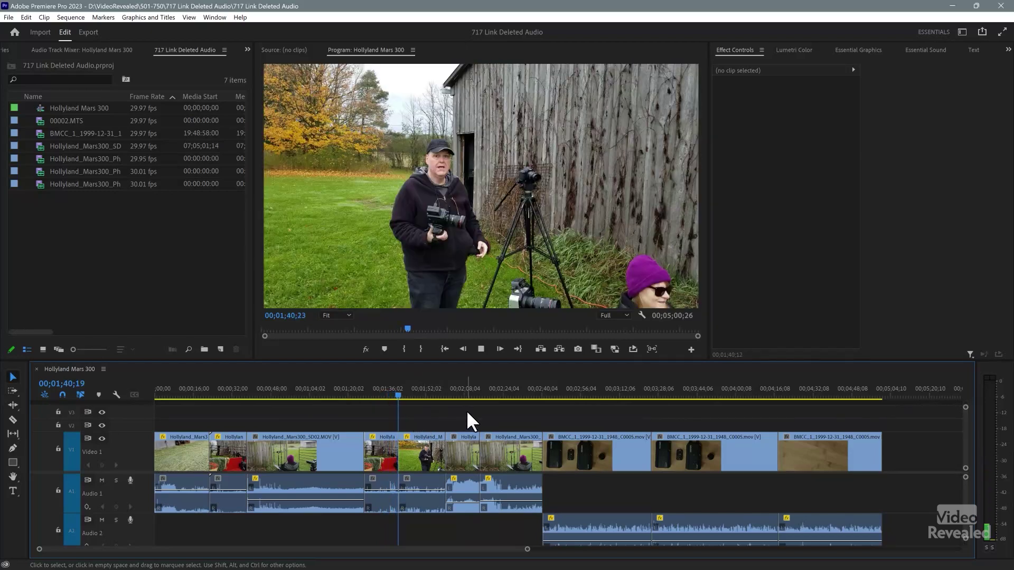
{"action": "scroll", "coordinate": [467, 410], "scroll_direction": "up", "scroll_amount": 5, "text": "alt"}
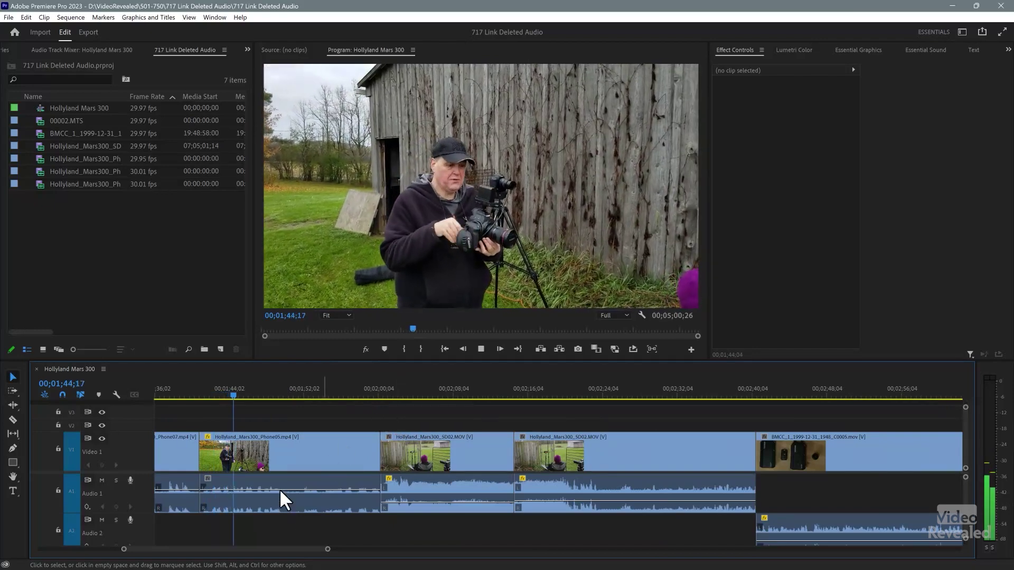
Step: Delete only the Phone05 clip's audio from Audio 1, keeping its video on V1
{"action": "left_click", "coordinate": [267, 464]}
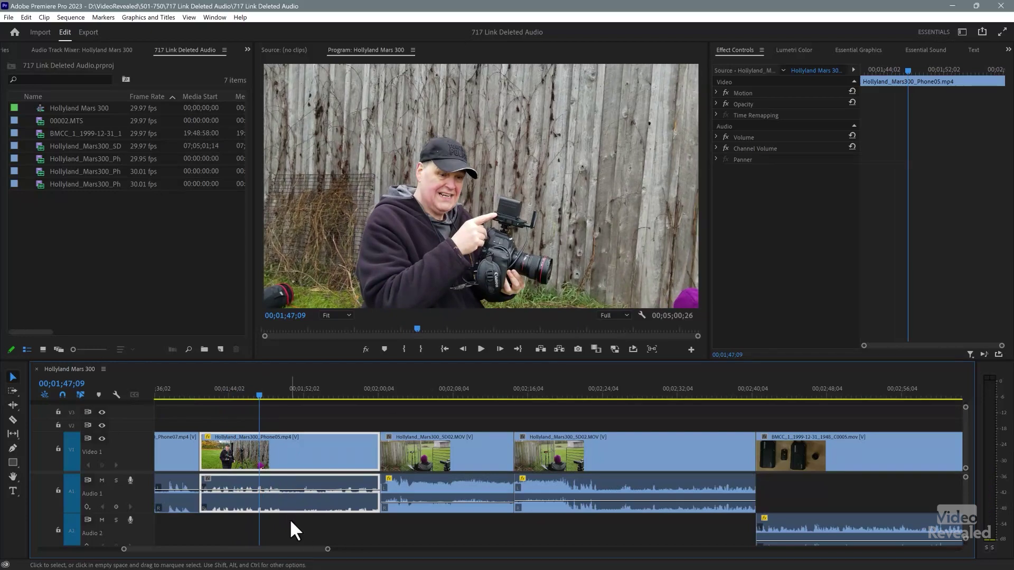
{"action": "left_click", "coordinate": [281, 497], "text": "alt"}
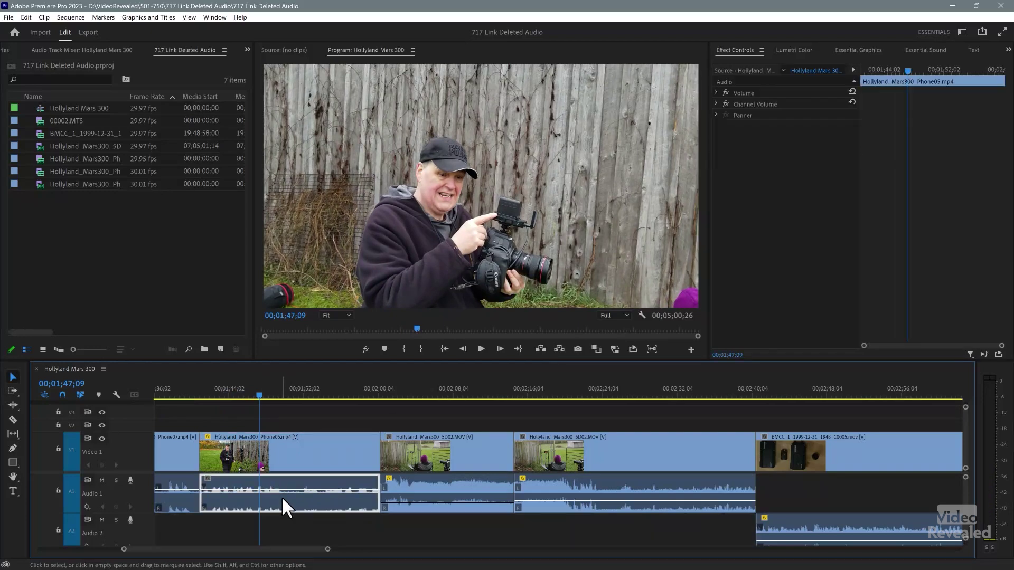
{"action": "key", "text": "Delete"}
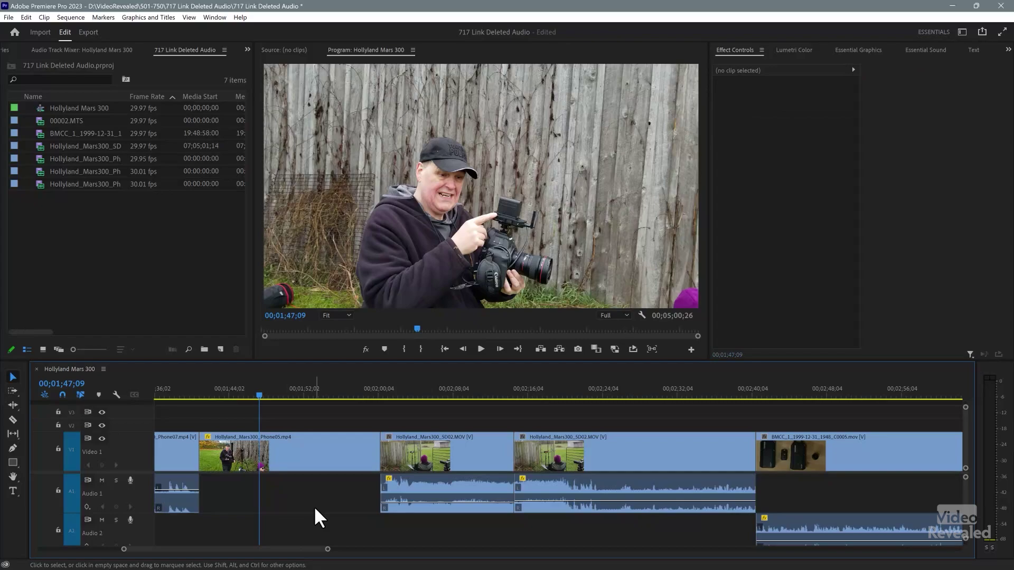
{"action": "scroll", "coordinate": [314, 505], "scroll_direction": "up", "scroll_amount": 5}
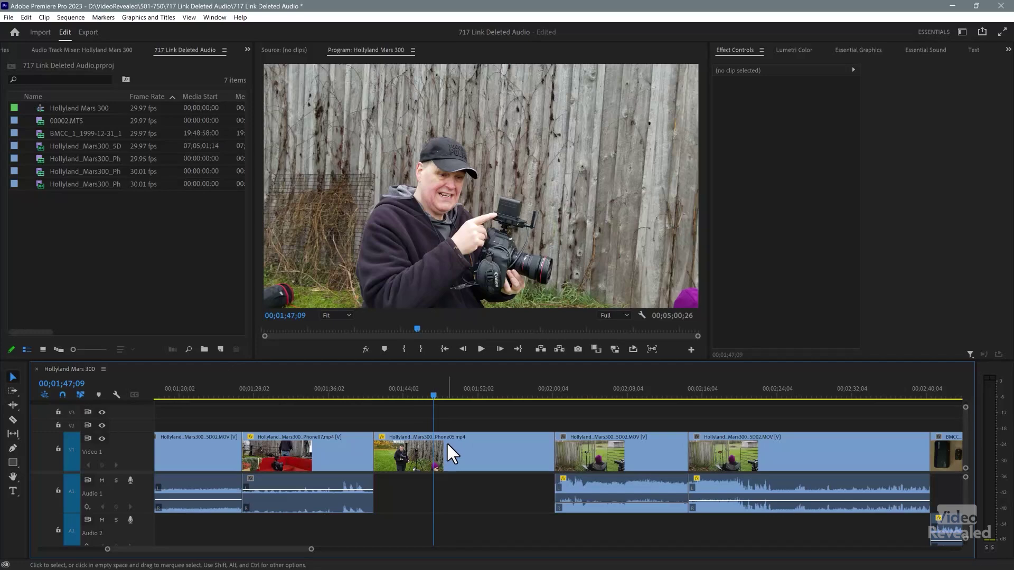
Step: Load Phone05 into the Source Monitor and switch to the Editing workspace
{"action": "double_click", "coordinate": [445, 442]}
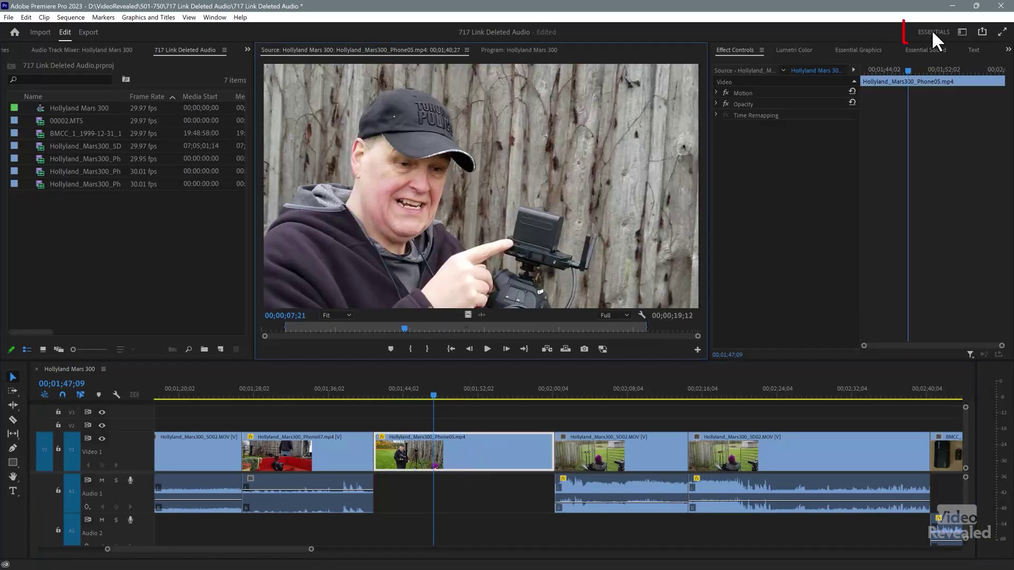
{"action": "left_click", "coordinate": [962, 31]}
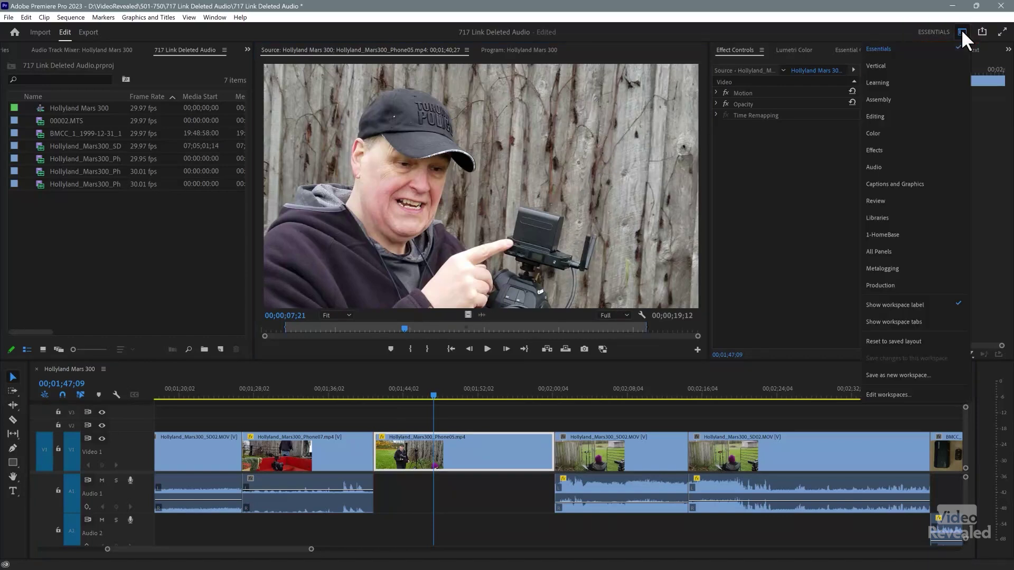
{"action": "left_click", "coordinate": [904, 116]}
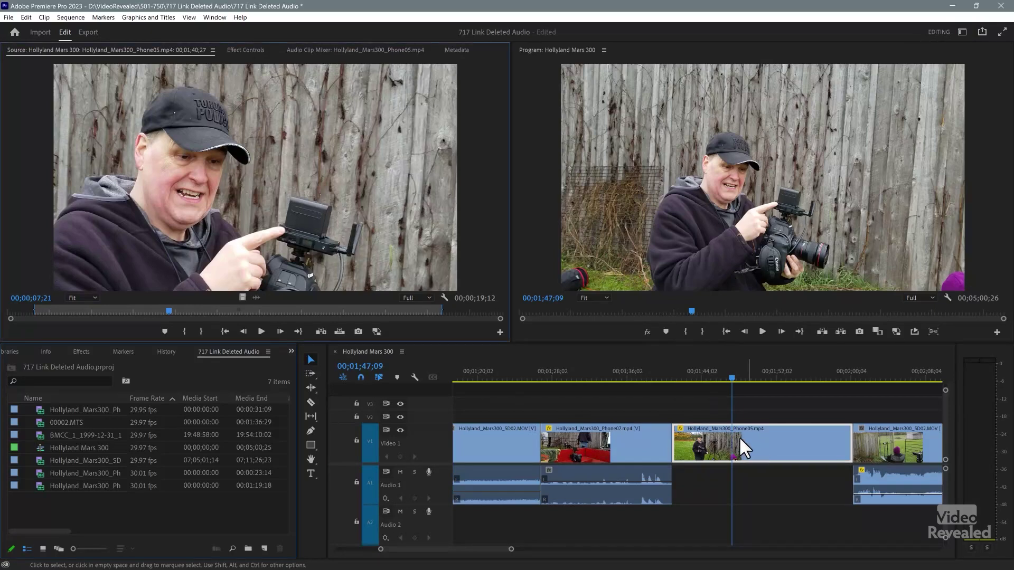
{"action": "double_click", "coordinate": [597, 432]}
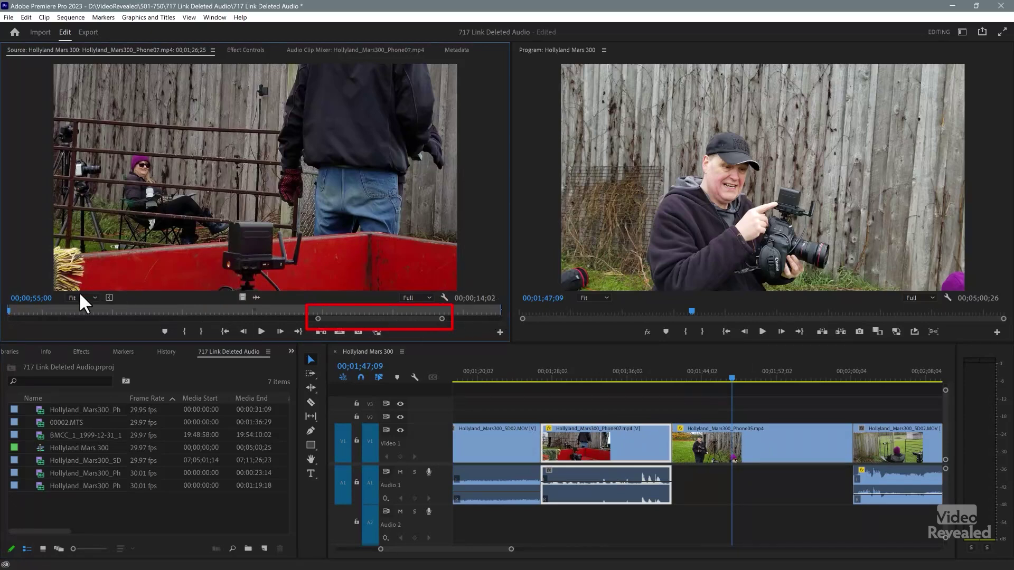
{"action": "scroll", "coordinate": [356, 318], "scroll_direction": "down", "scroll_amount": 3}
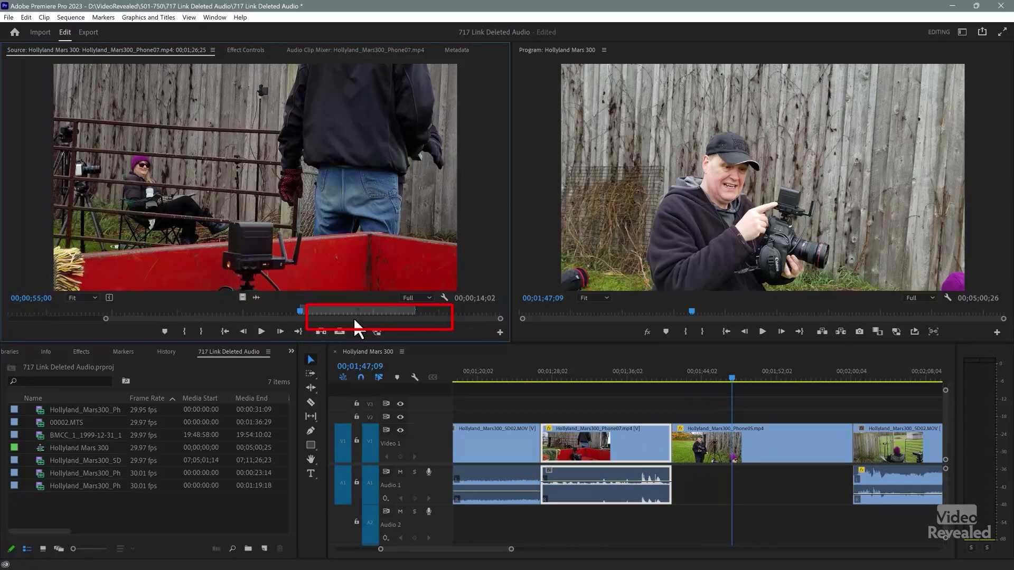
{"action": "left_click_drag", "start_coordinate": [301, 310], "coordinate": [378, 315]}
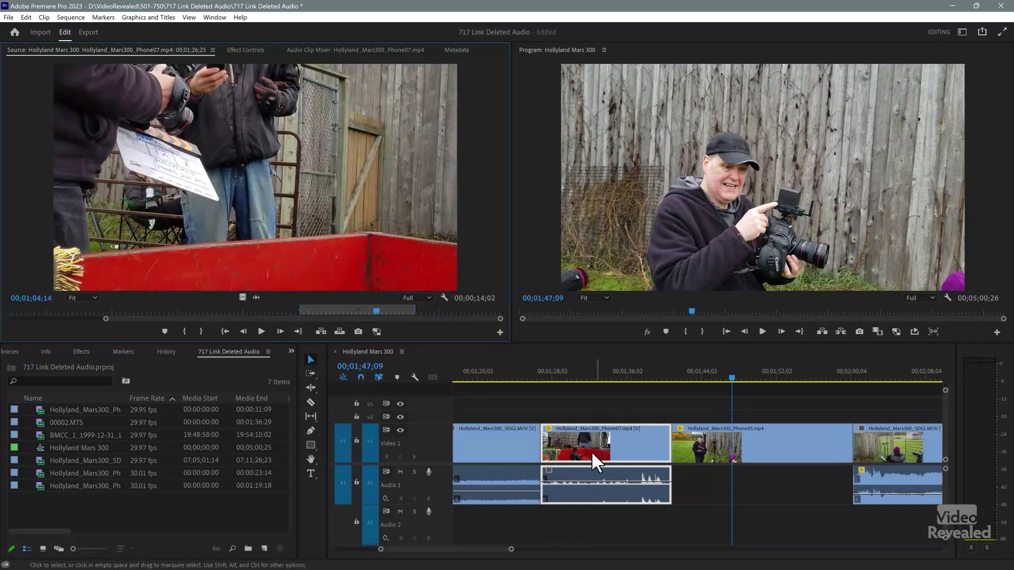
{"action": "left_click_drag", "start_coordinate": [415, 310], "coordinate": [370, 311]}
{"action": "left_click", "coordinate": [731, 439]}
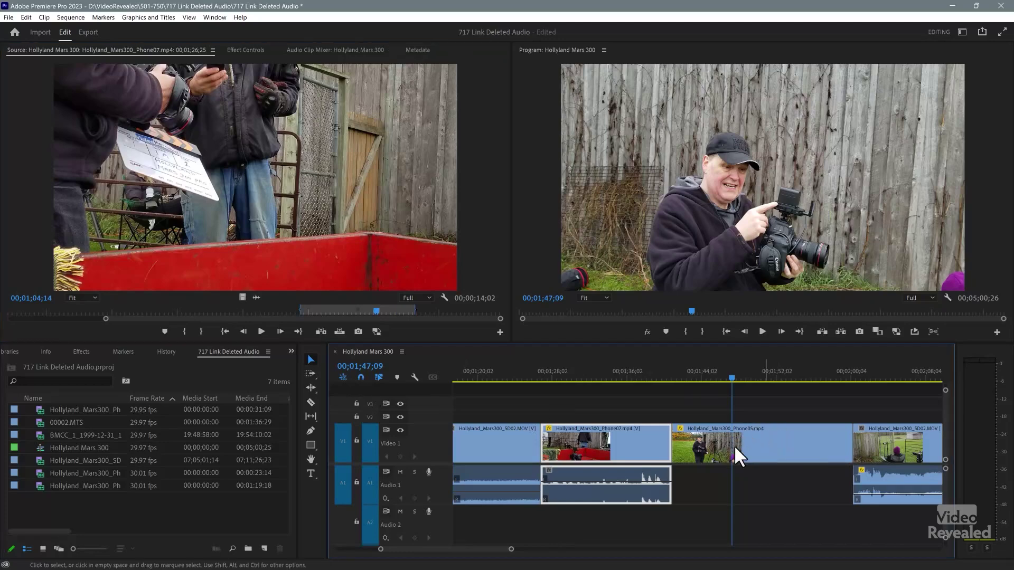
{"action": "key", "text": "f"}
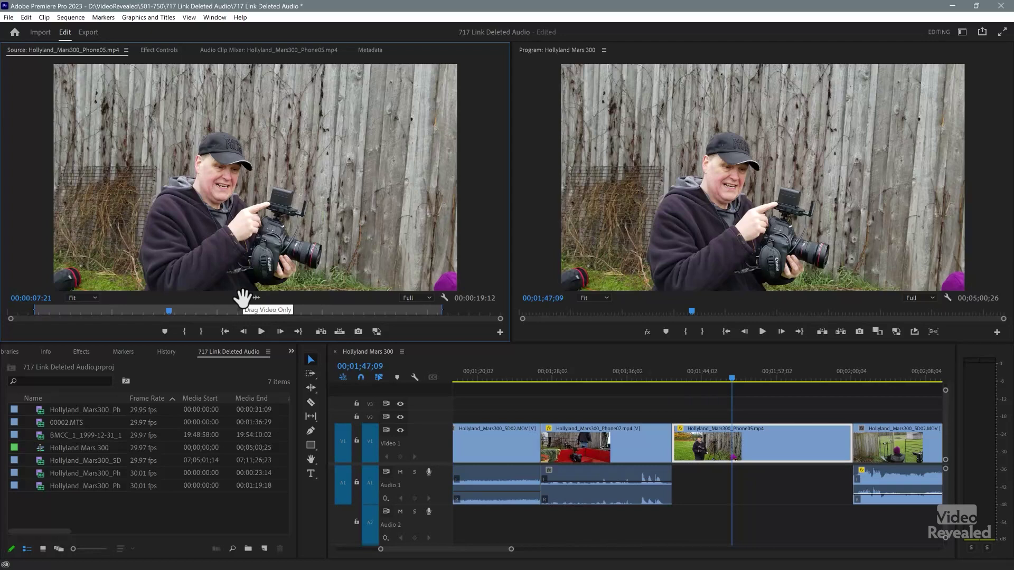
Step: Show Phone05 audio only, park the playhead at the gap start, and patch A1 to Audio 2
{"action": "left_click", "coordinate": [258, 297]}
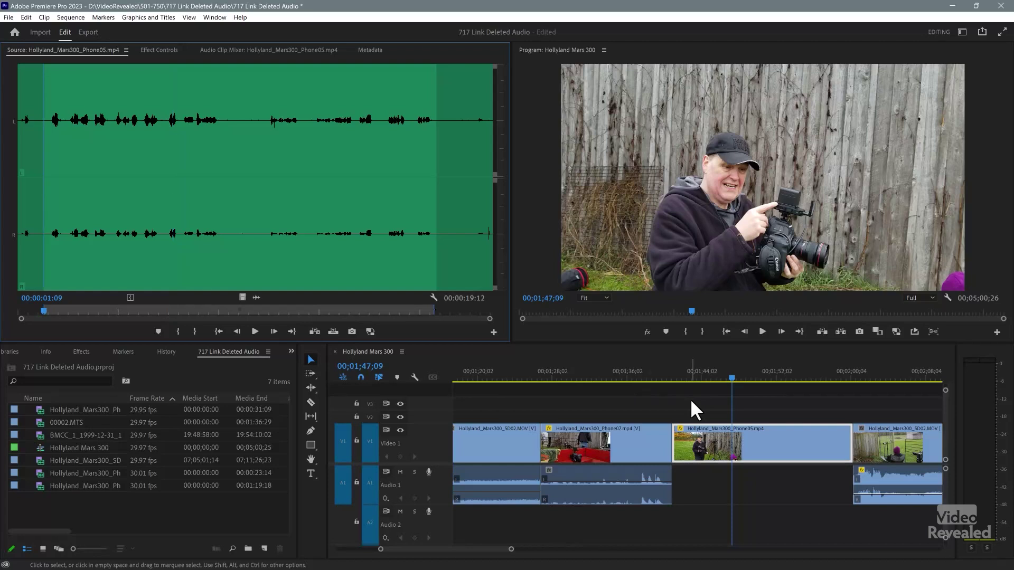
{"action": "left_click", "coordinate": [672, 376]}
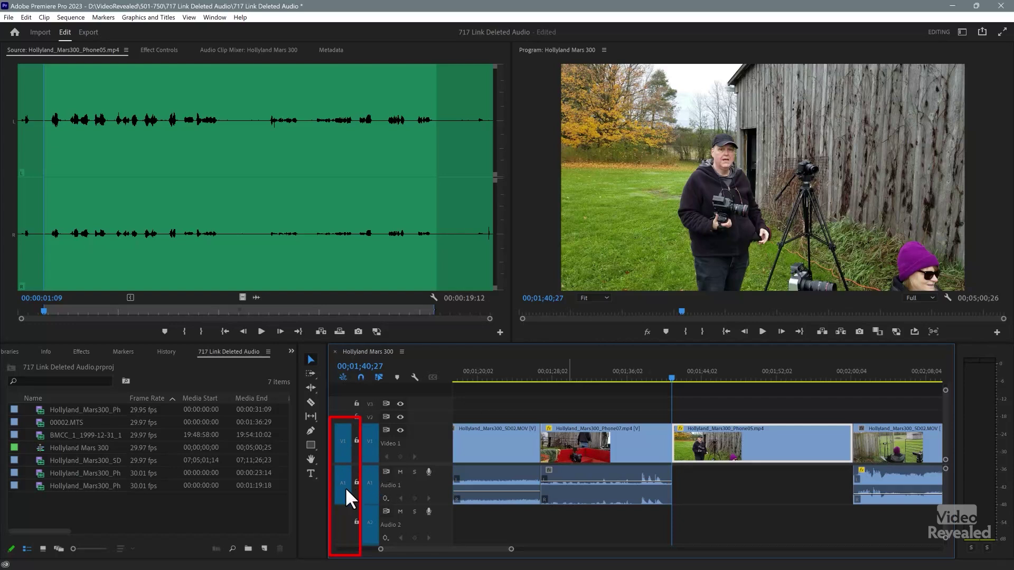
{"action": "left_click_drag", "start_coordinate": [342, 477], "coordinate": [340, 527]}
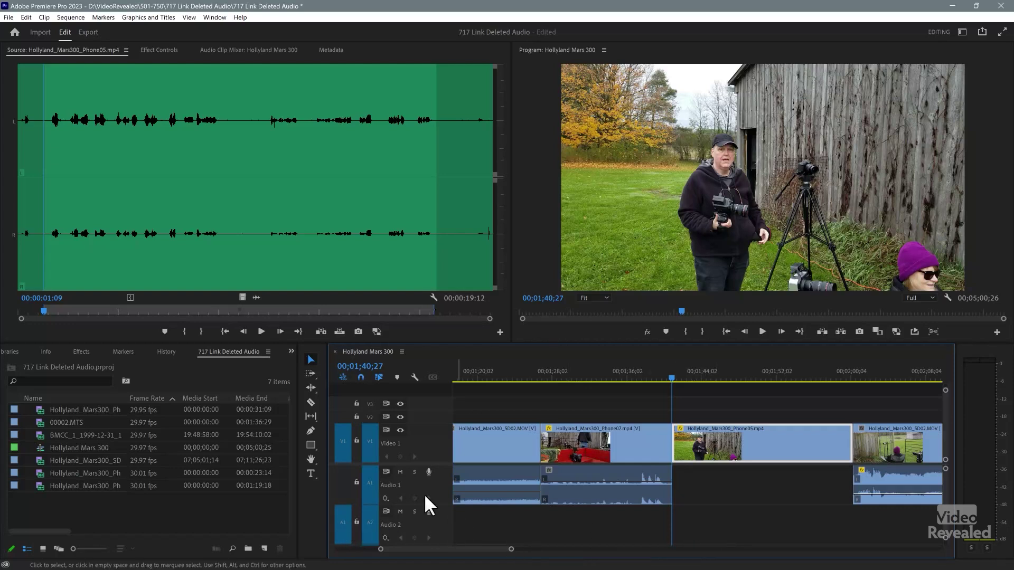
Step: Re-patch source audio to Audio 1, disable V1 patching, and overwrite Phone05 audio into the gap
{"action": "left_click", "coordinate": [344, 483]}
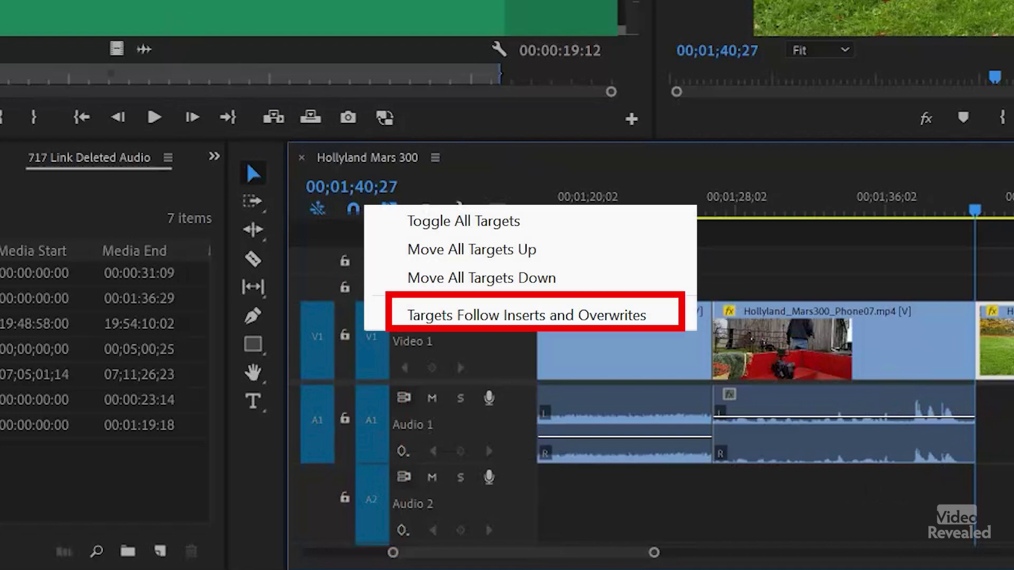
{"action": "key", "text": "Escape"}
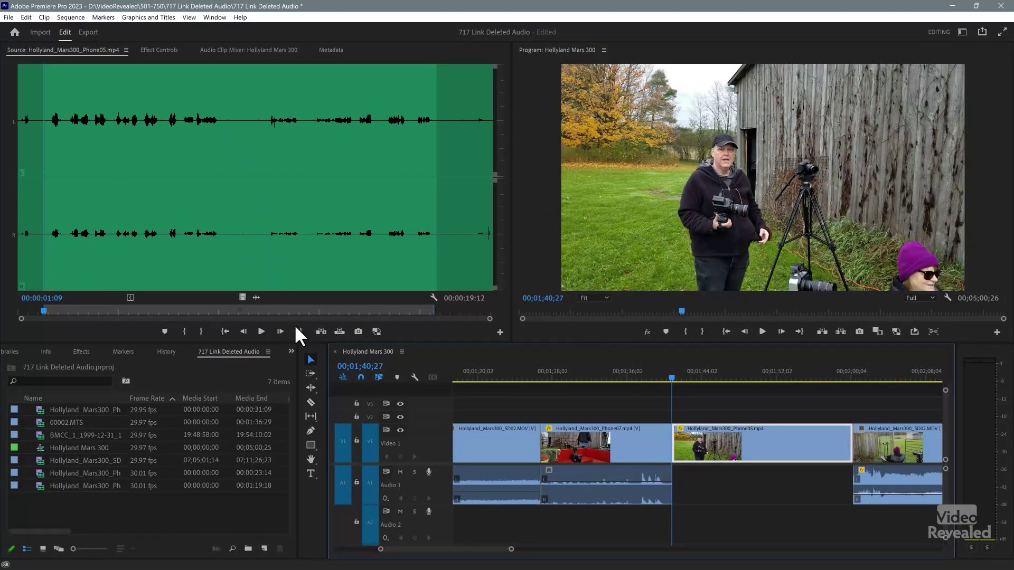
{"action": "left_click", "coordinate": [342, 440]}
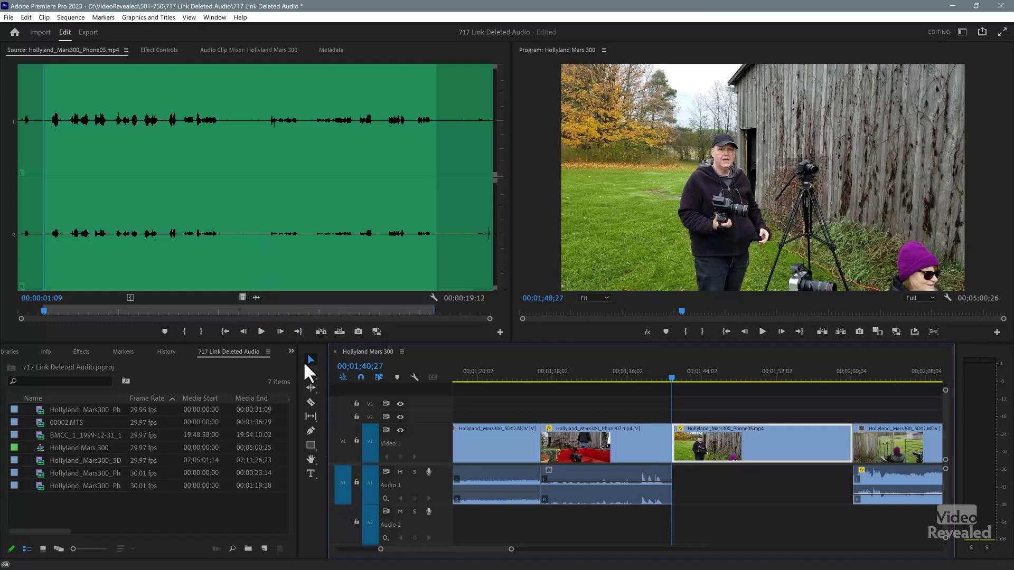
{"action": "left_click", "coordinate": [339, 331]}
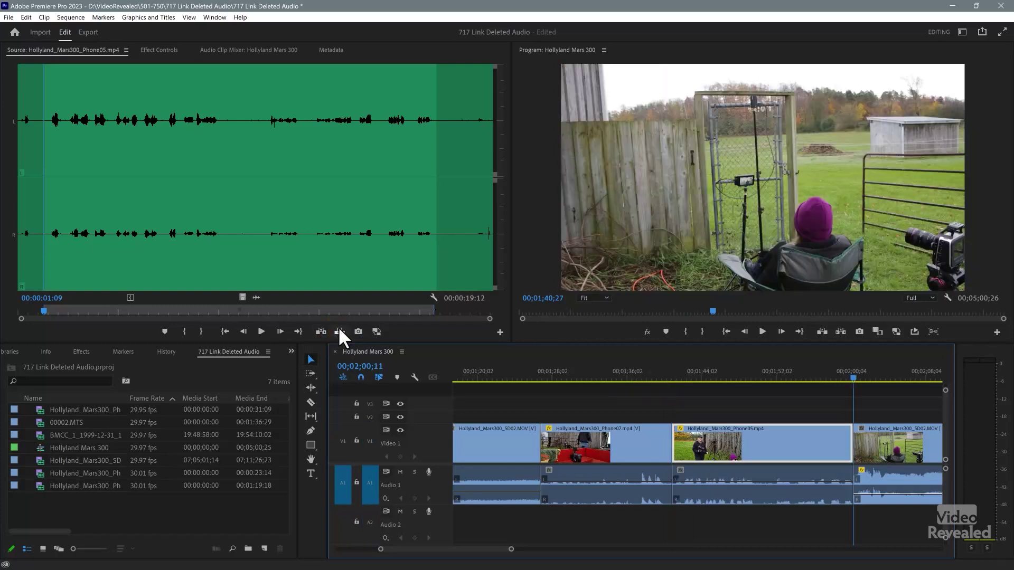
{"action": "left_click", "coordinate": [681, 376]}
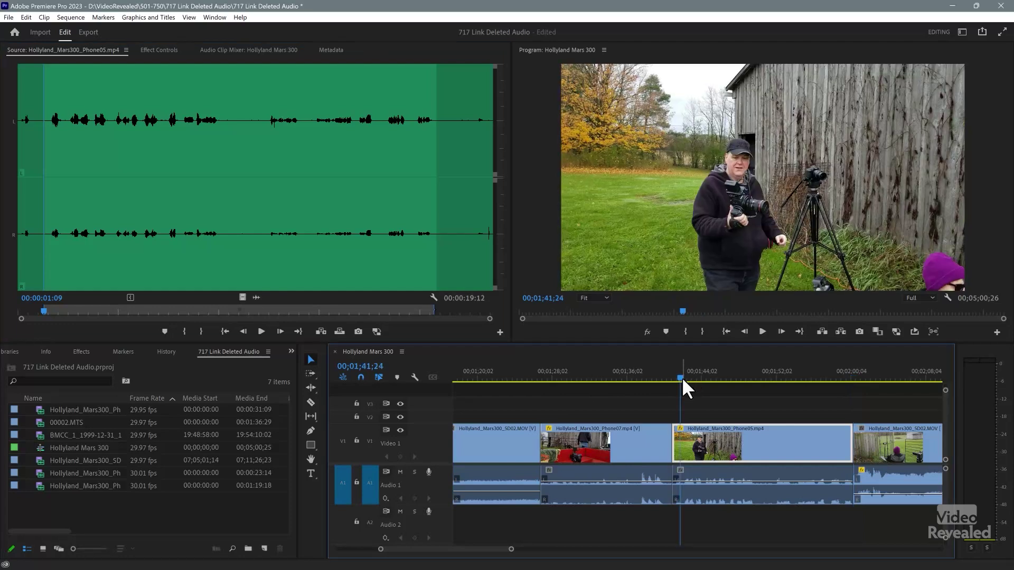
{"action": "key", "text": "space"}
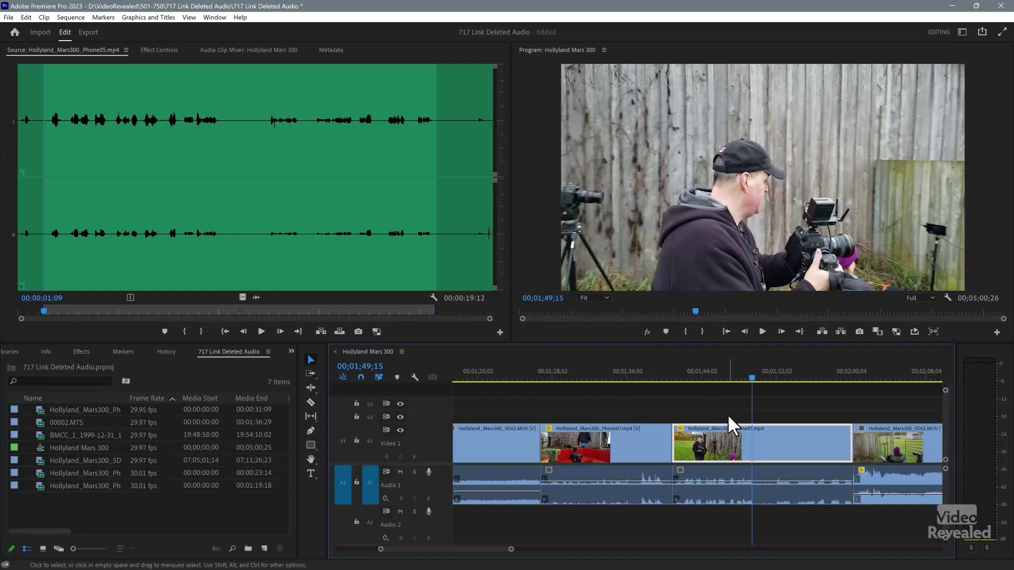
Step: Delete Phone05's video, then overwrite the source video alone back into the V1 gap
{"action": "key", "text": "Delete"}
{"action": "left_click", "coordinate": [731, 471]}
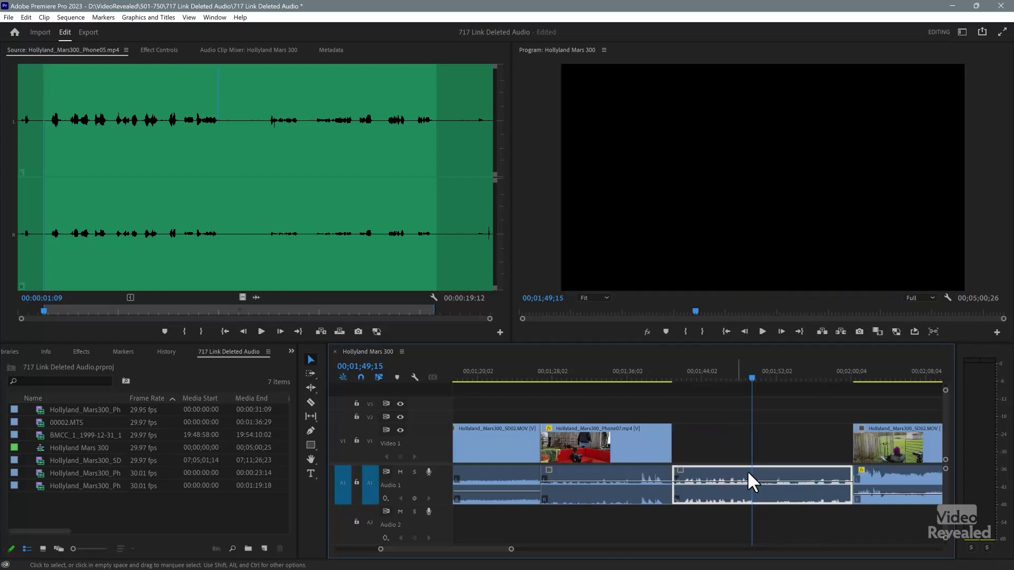
{"action": "left_click", "coordinate": [257, 298]}
{"action": "left_click", "coordinate": [244, 298]}
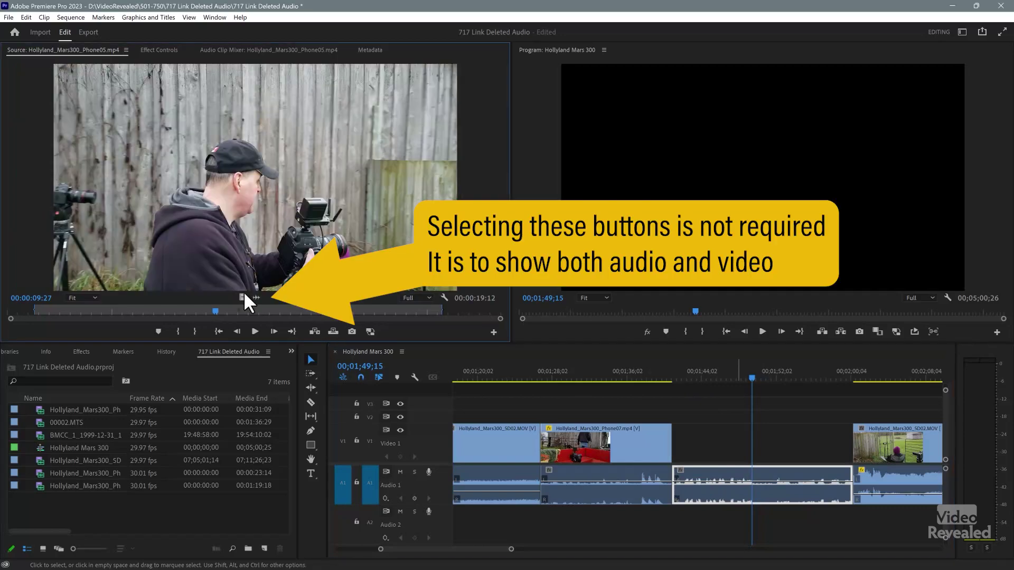
{"action": "left_click", "coordinate": [340, 441]}
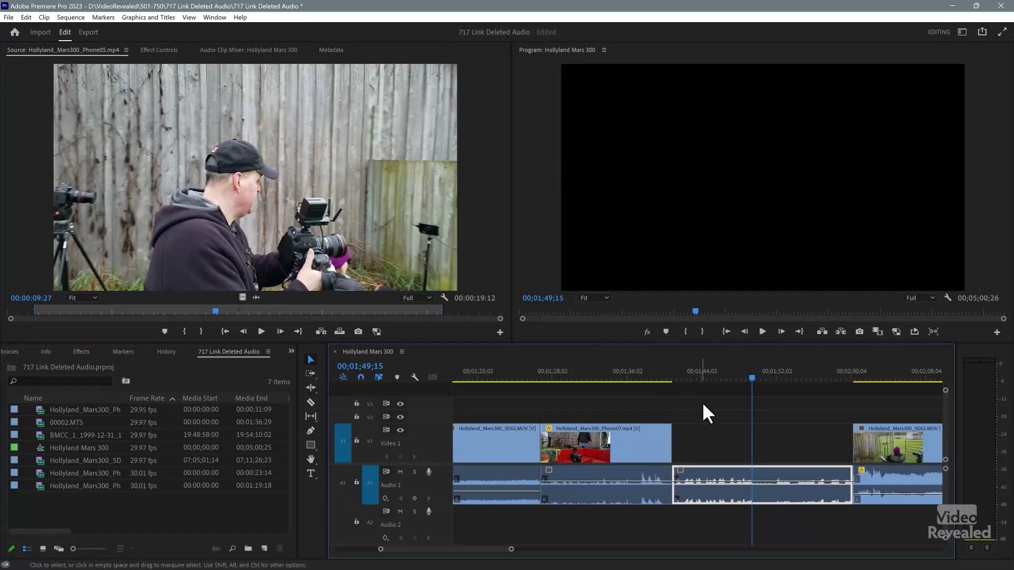
{"action": "left_click_drag", "start_coordinate": [696, 373], "coordinate": [673, 379]}
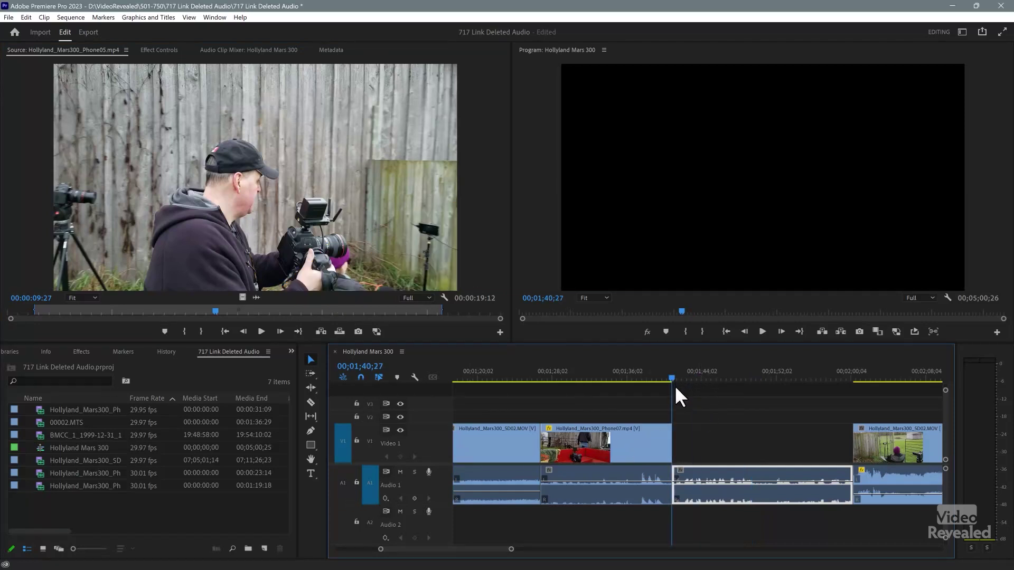
{"action": "left_click", "coordinate": [339, 332]}
{"action": "left_click", "coordinate": [677, 375]}
Step: Play back the restored Phone05 shot, then duplicate the Hollyland Mars 300 sequence
{"action": "key", "text": "space"}
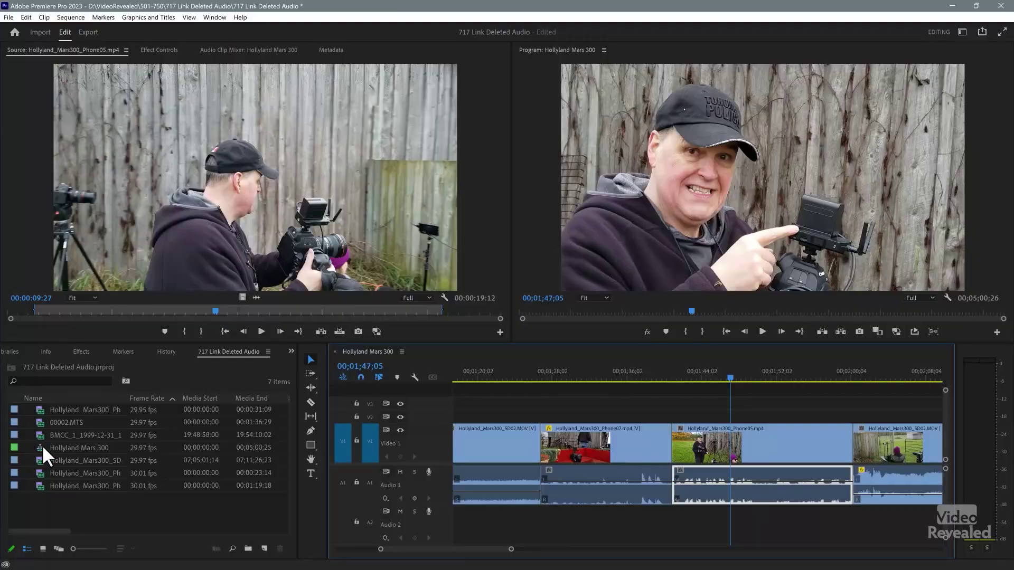
{"action": "right_click", "coordinate": [42, 446]}
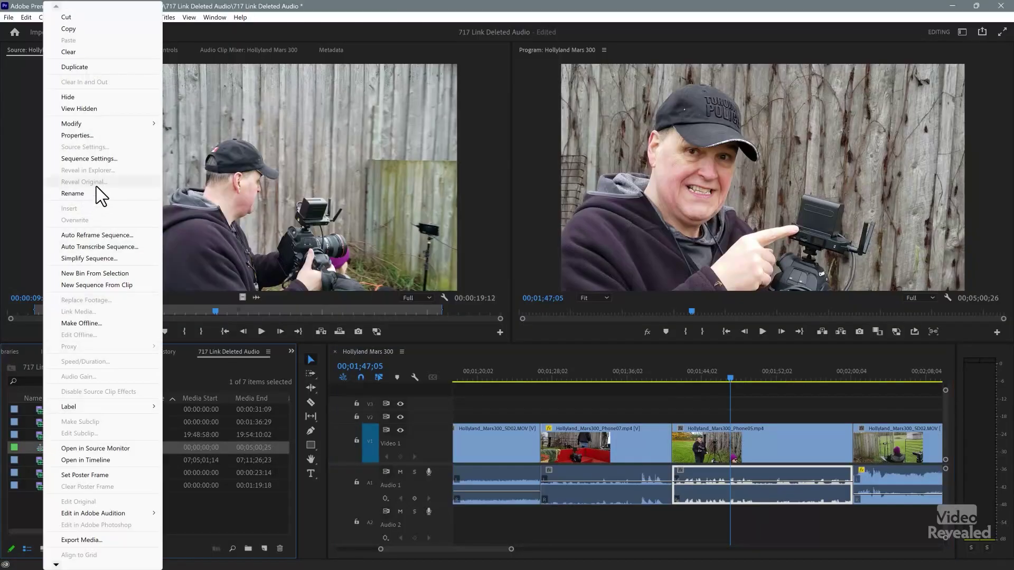
{"action": "left_click", "coordinate": [95, 65]}
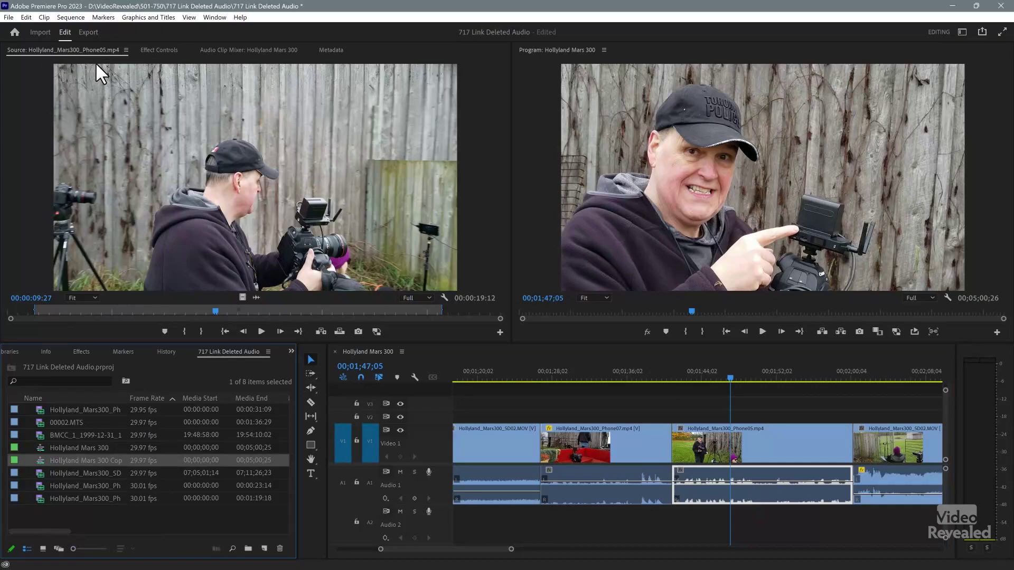